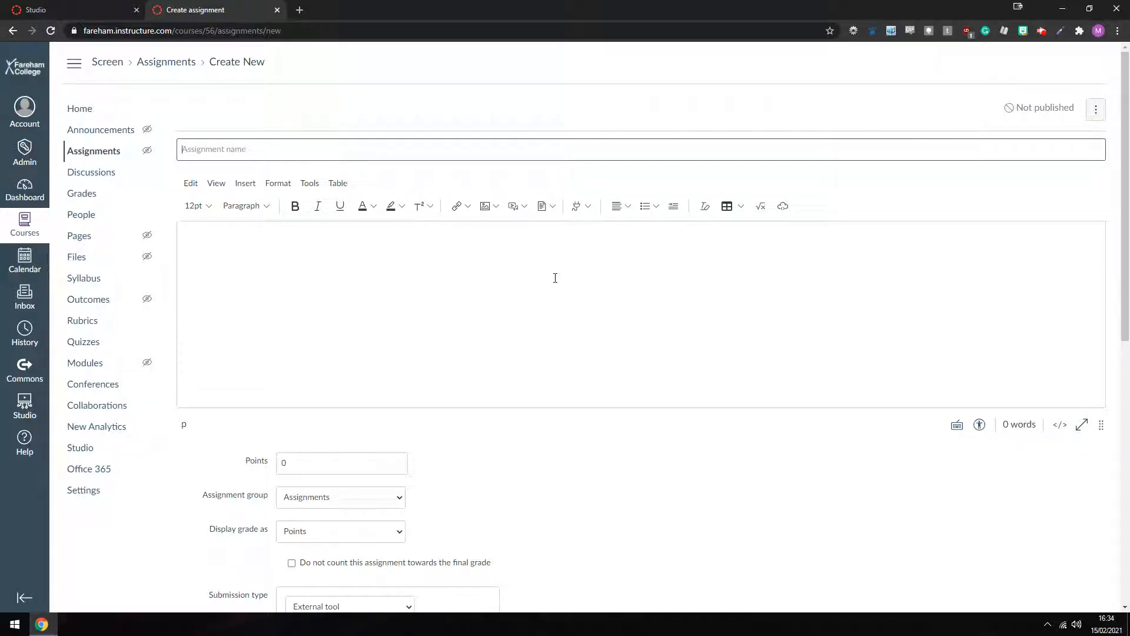
- Title the assignment with the teacher's first name plus "Plug Video Quiz" and describe it as "Please watch all of this video and answer the quiz questions"
scroll(553, 271, down, 1)
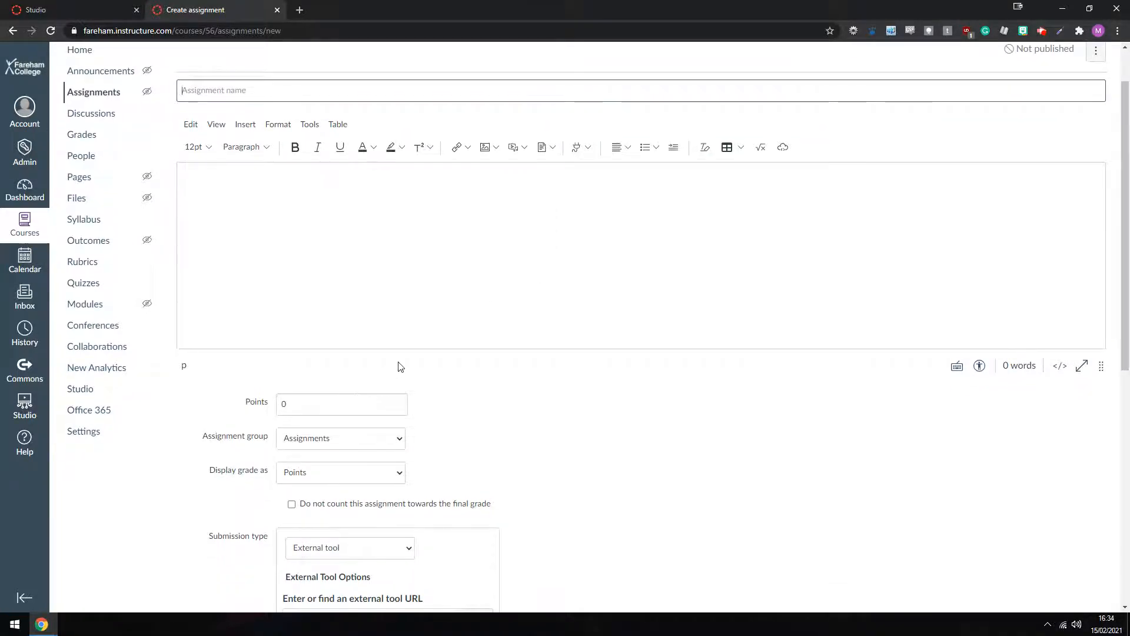
click(307, 91)
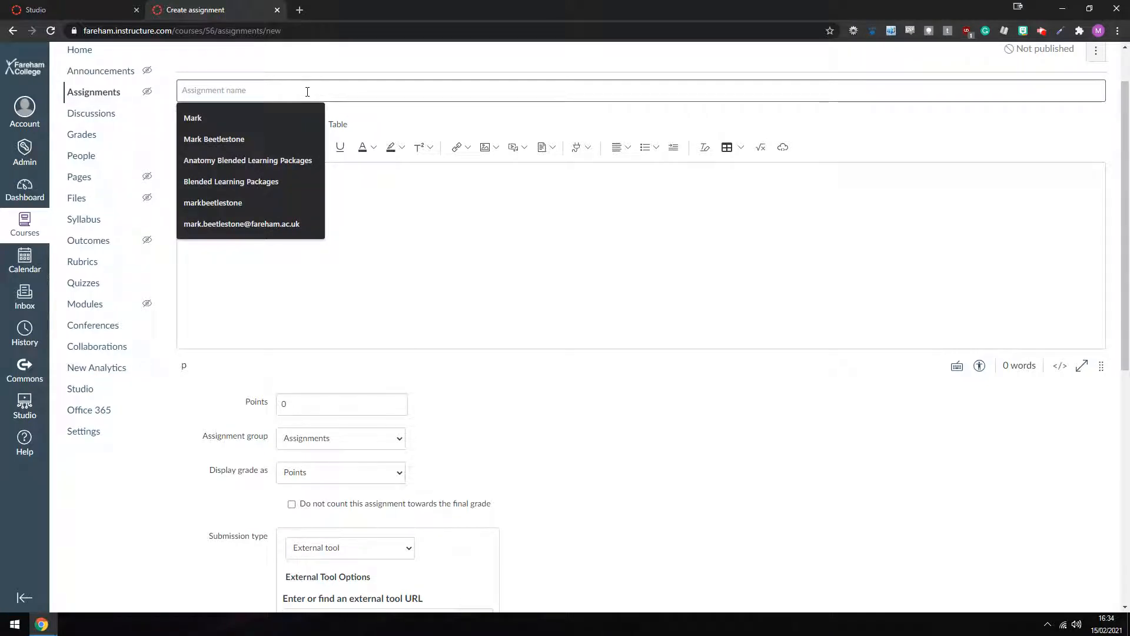
text(Mark's)
key(BackSpace)
key(BackSpace)
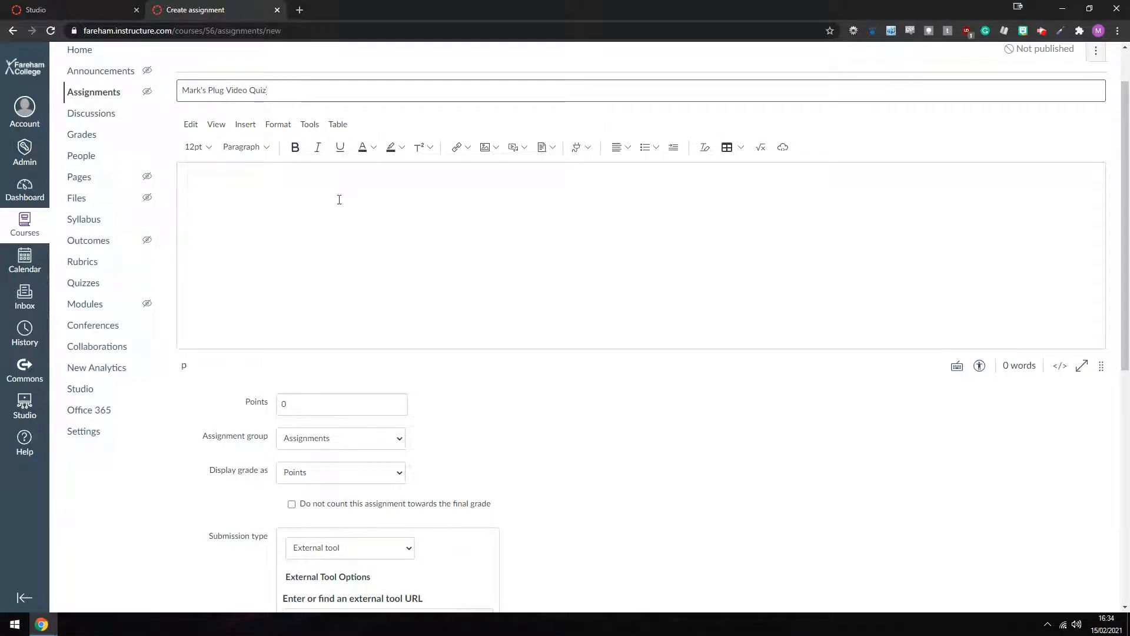
click(347, 204)
click(318, 96)
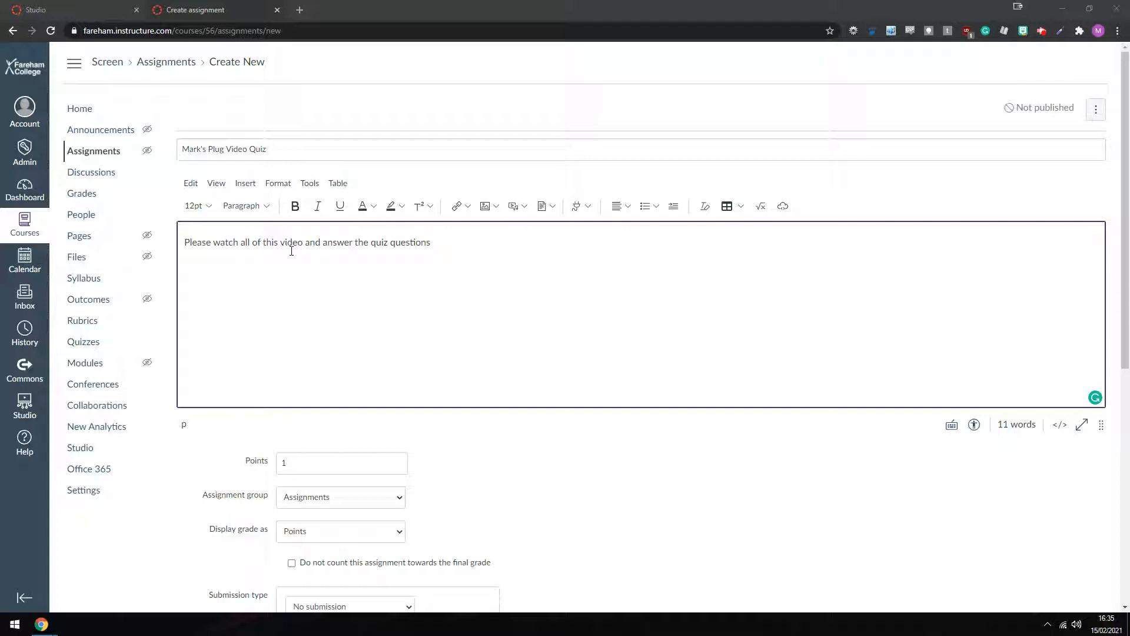
- Set the assignment's points to 5 and its submission type to External tool
scroll(502, 376, down, 3)
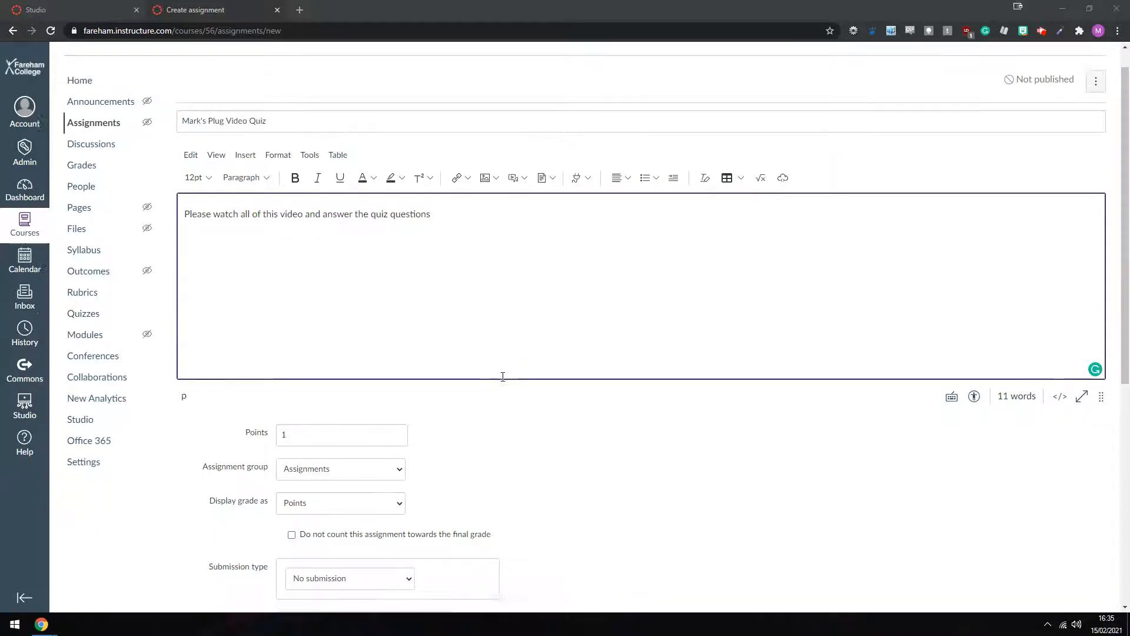
double_click(374, 286)
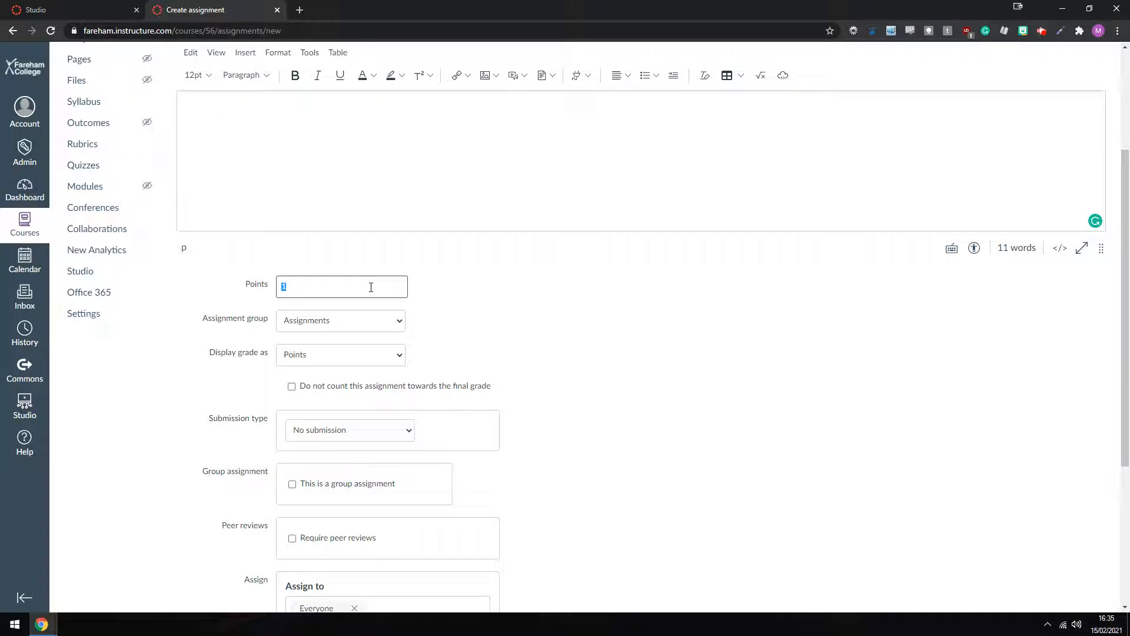
click(569, 369)
scroll(592, 391, down, 2)
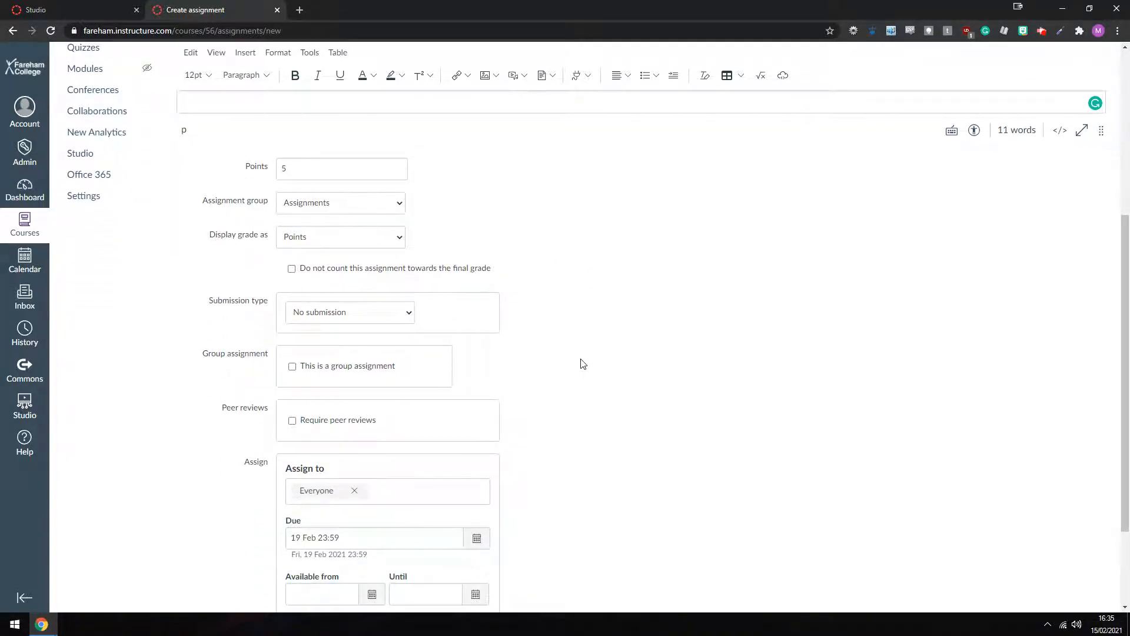
click(360, 317)
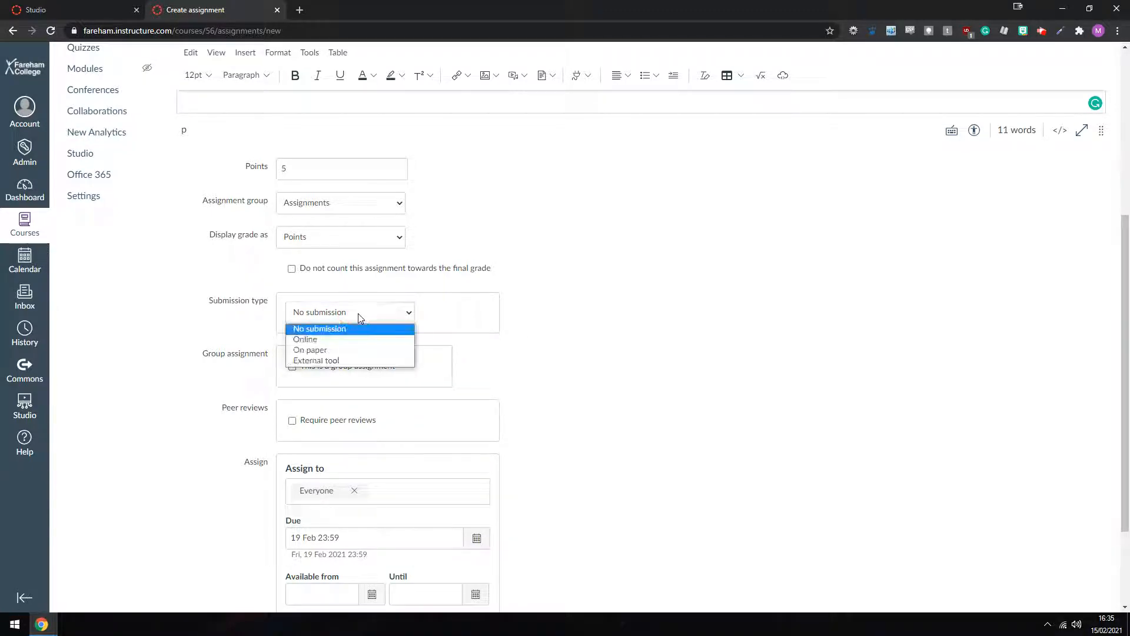
click(329, 362)
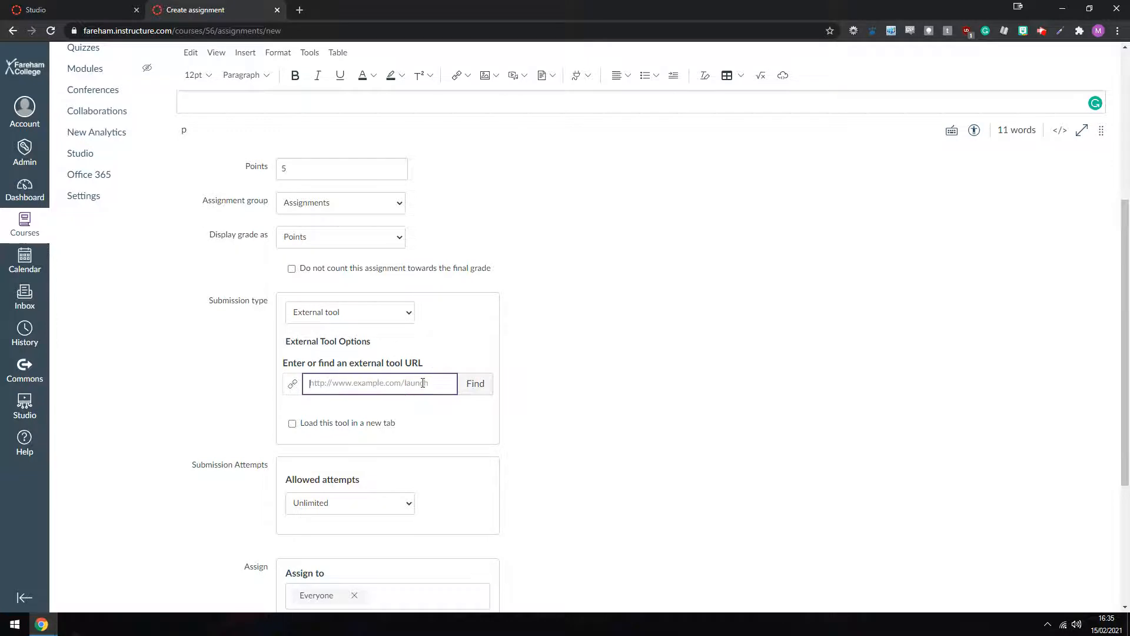
- Find Canvas Studio as the external tool and select the "British Plugs Are Better Than..." video from My Library
click(474, 383)
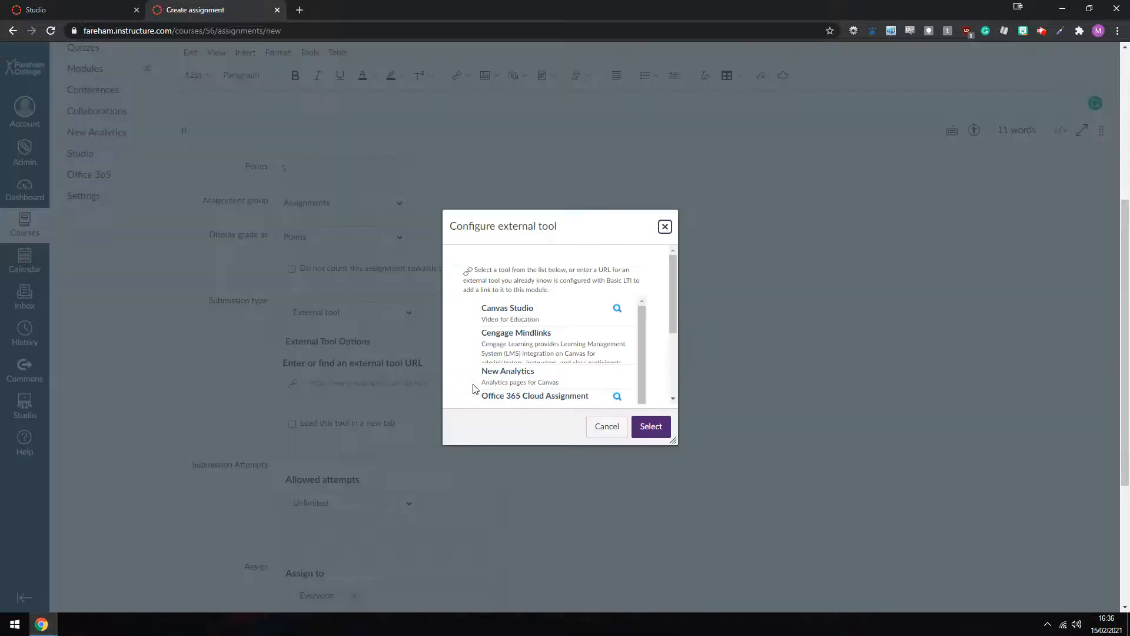
click(510, 316)
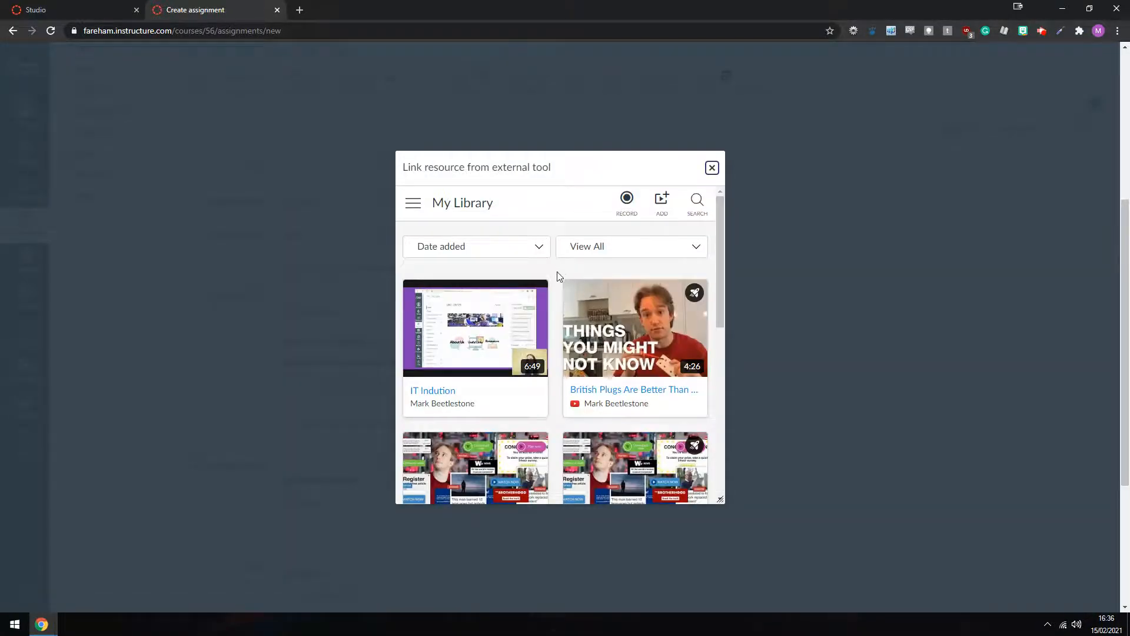
mouse_move(720, 265)
mouse_down()
mouse_move(711, 404)
mouse_move(721, 262)
mouse_up()
mouse_move(701, 395)
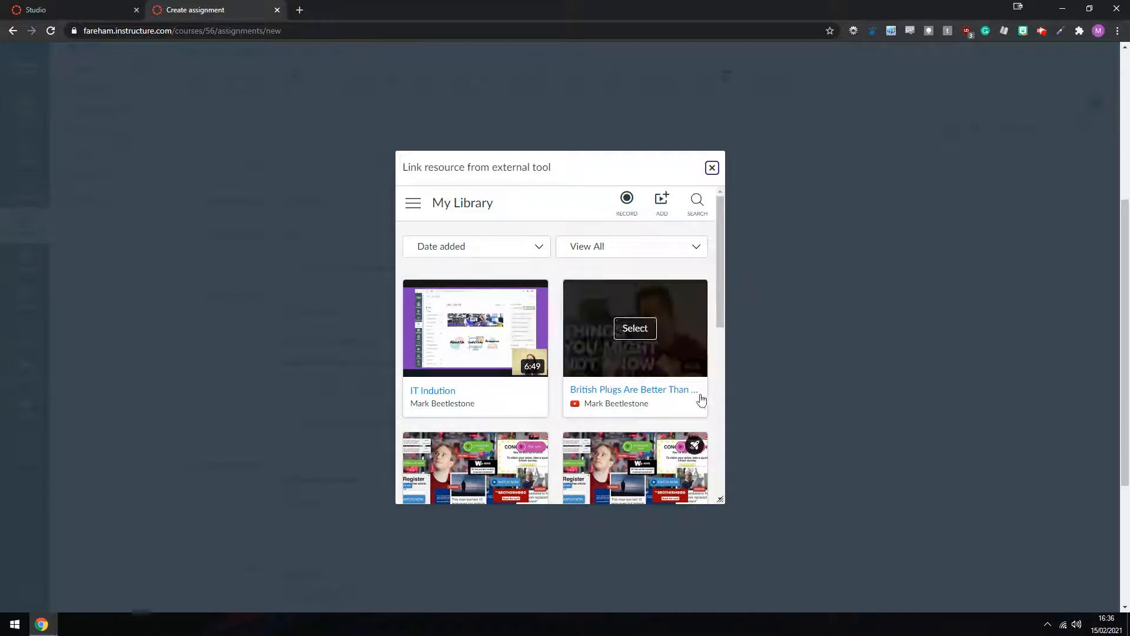
click(635, 330)
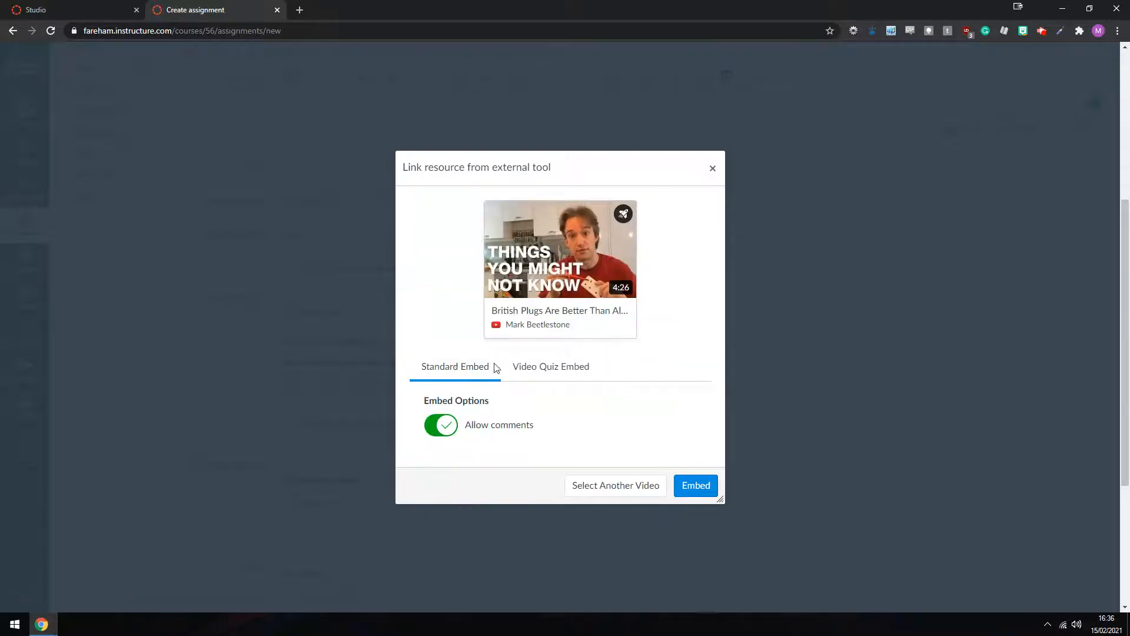
- Embed the video as a Video Quiz Embed using "Plug quiz" and confirm Canvas Studio as the assignment's external tool
click(552, 370)
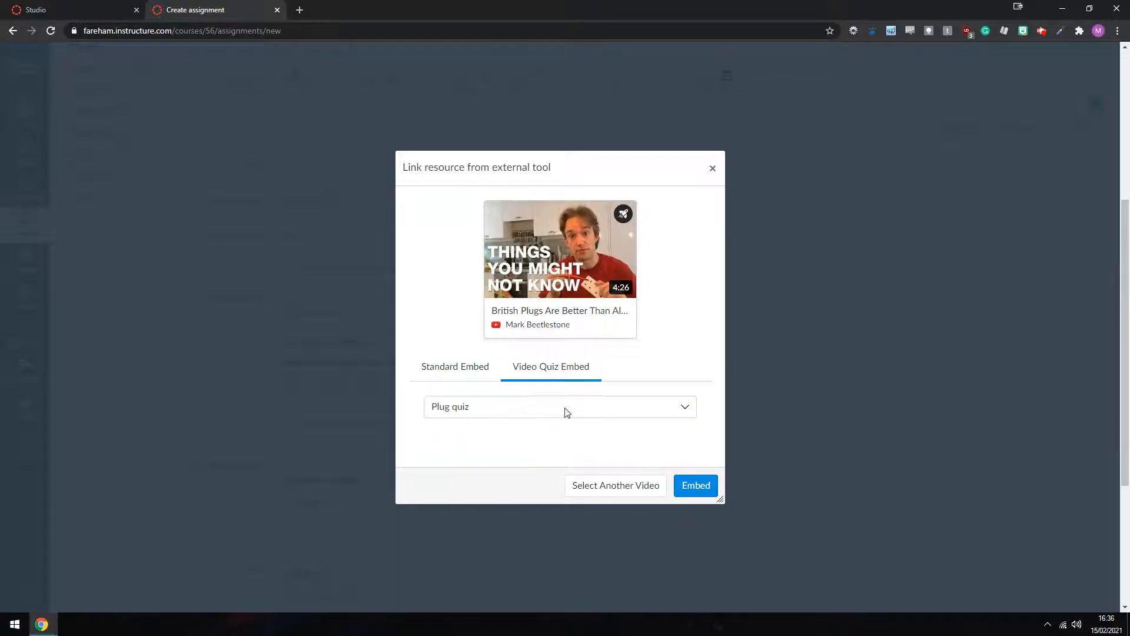
click(567, 412)
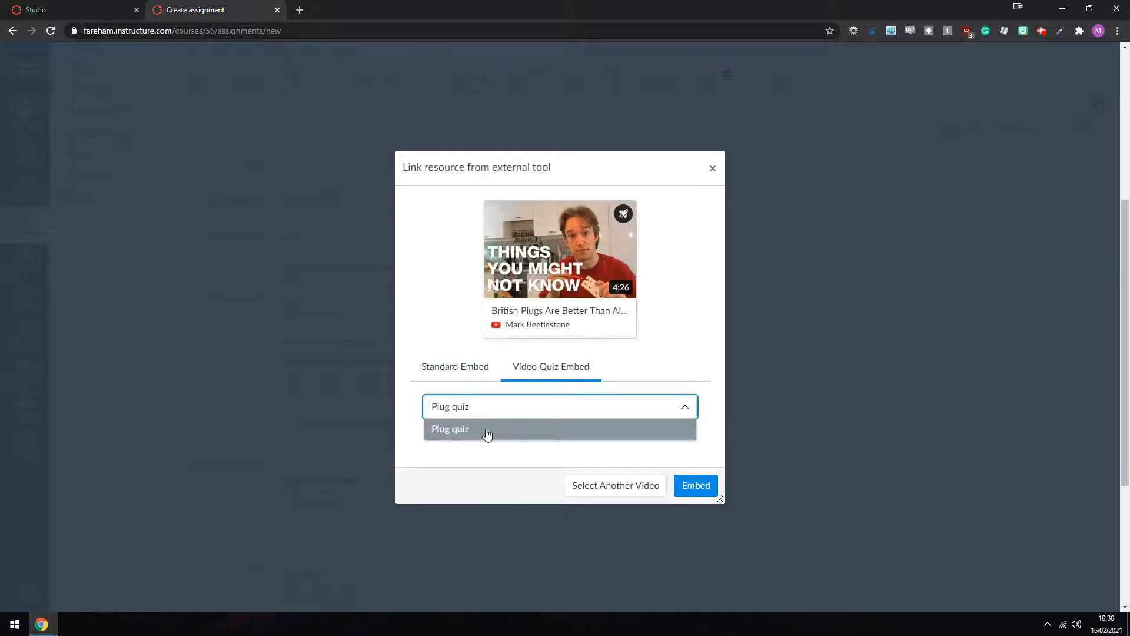
click(479, 410)
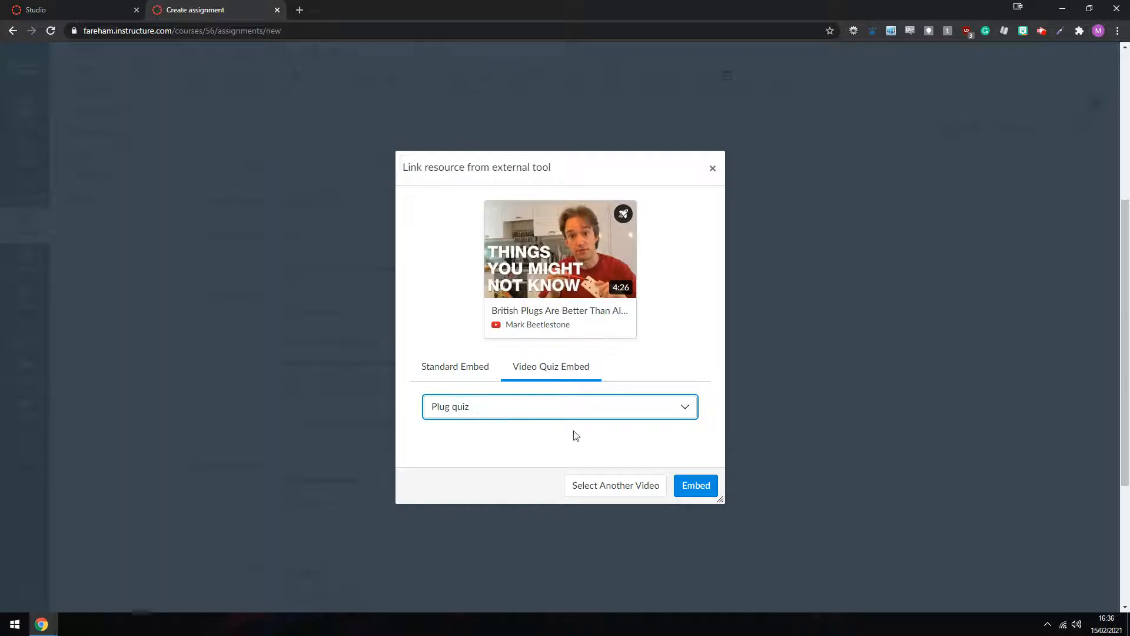
click(696, 486)
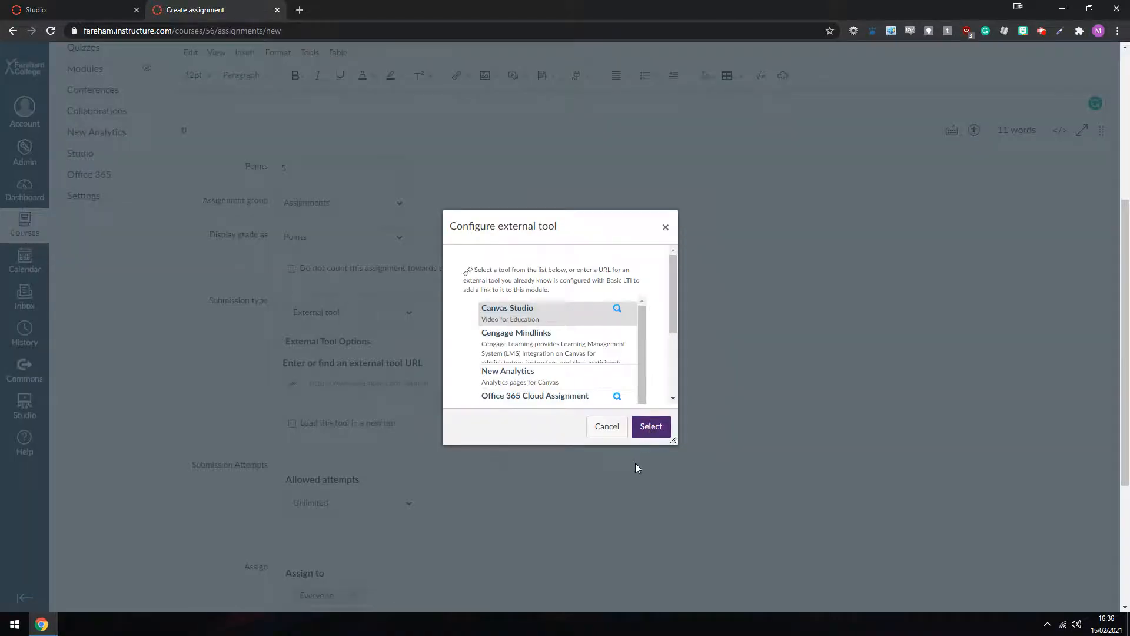
click(650, 428)
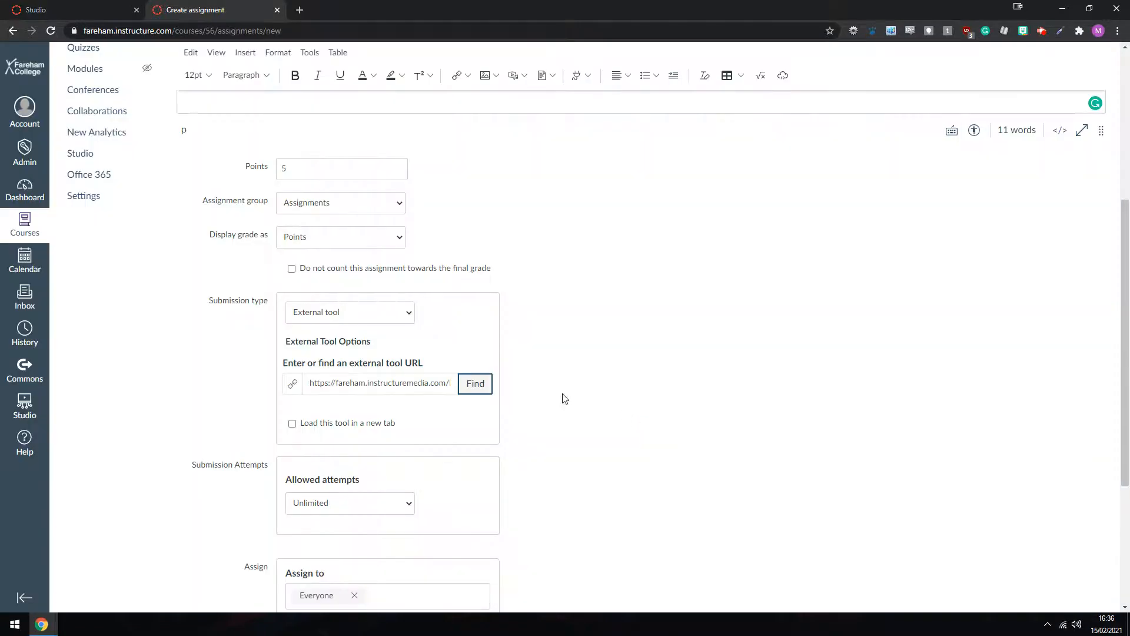
- Check the linked external tool URL, and save and publish the assignment
drag(318, 383, 434, 386)
click(433, 385)
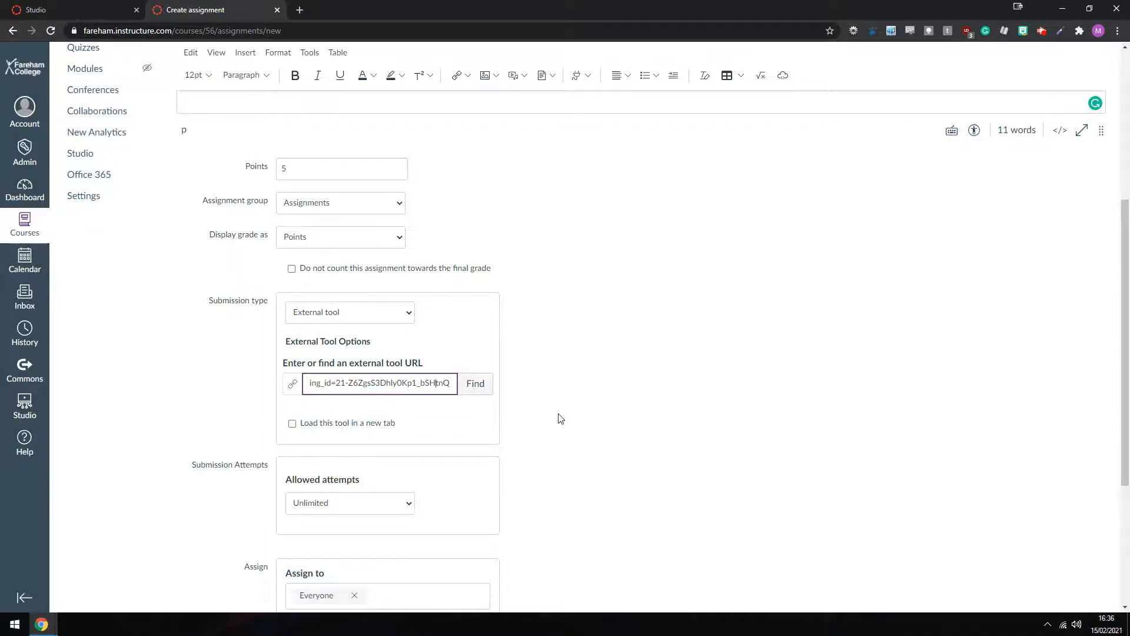
scroll(561, 419, down, 3)
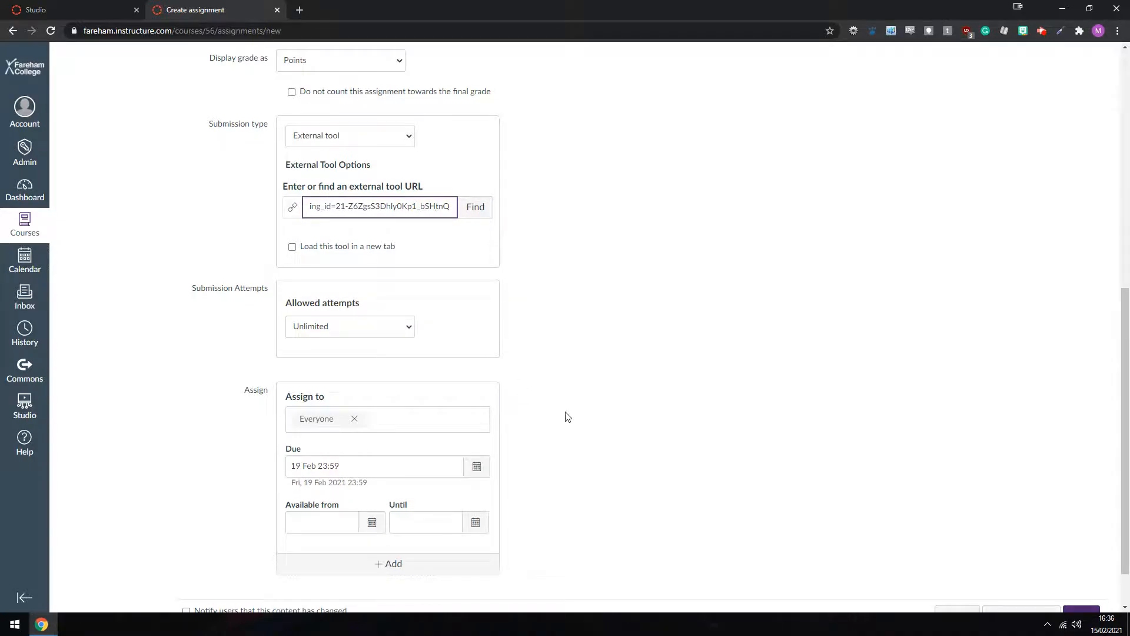
scroll(603, 428, down, 1)
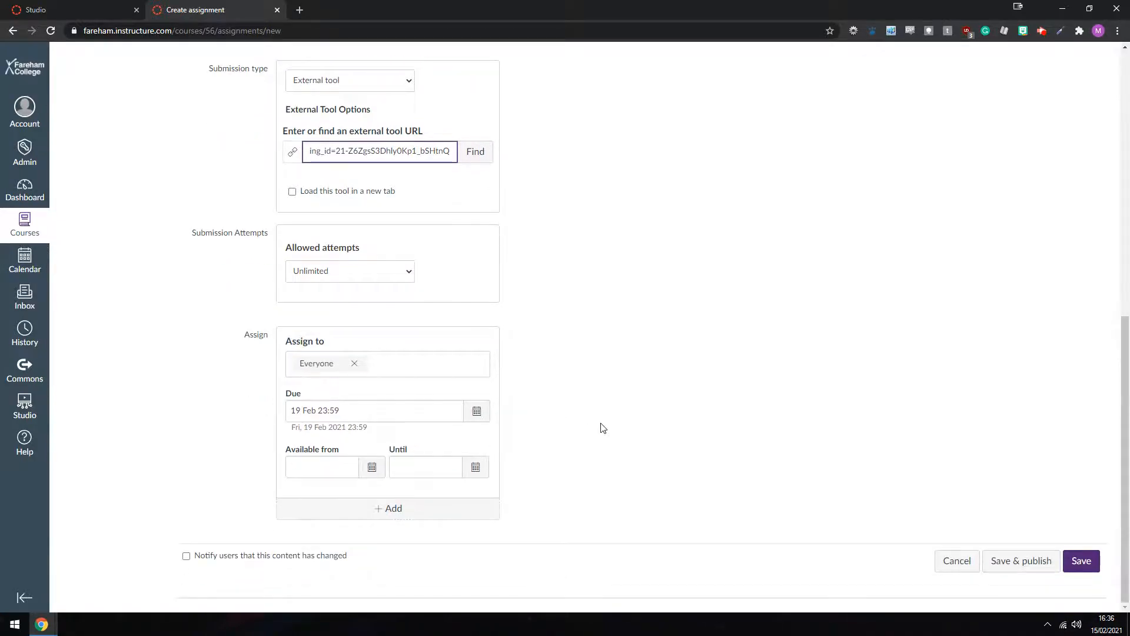
click(1024, 562)
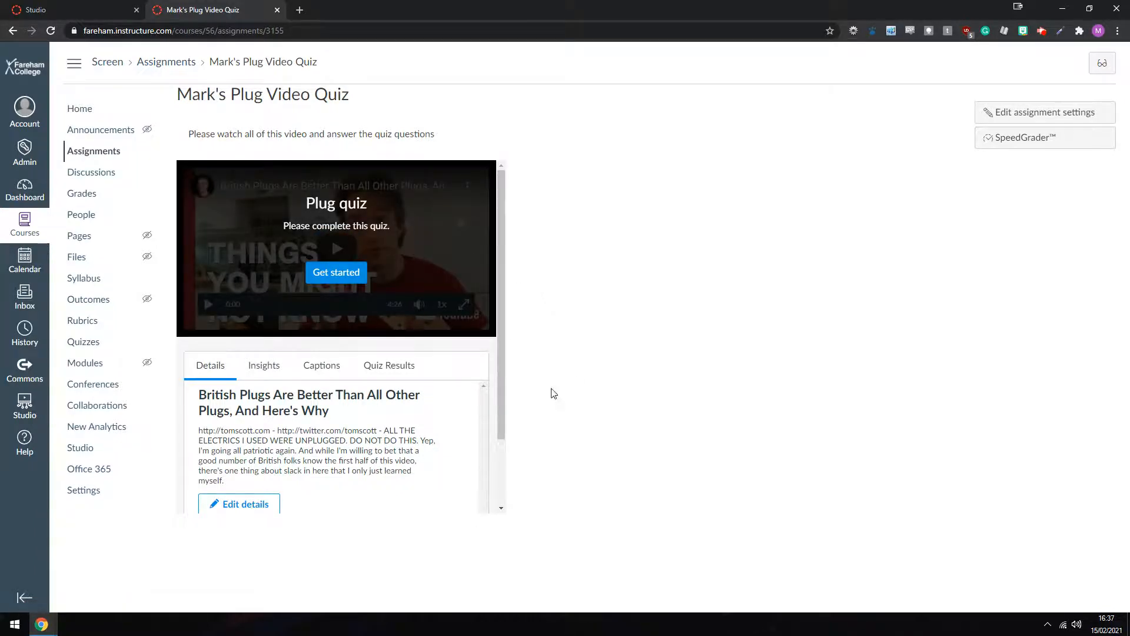
- Look over the published assignment's embedded video, and start the Plug quiz in student view
drag(503, 378, 496, 430)
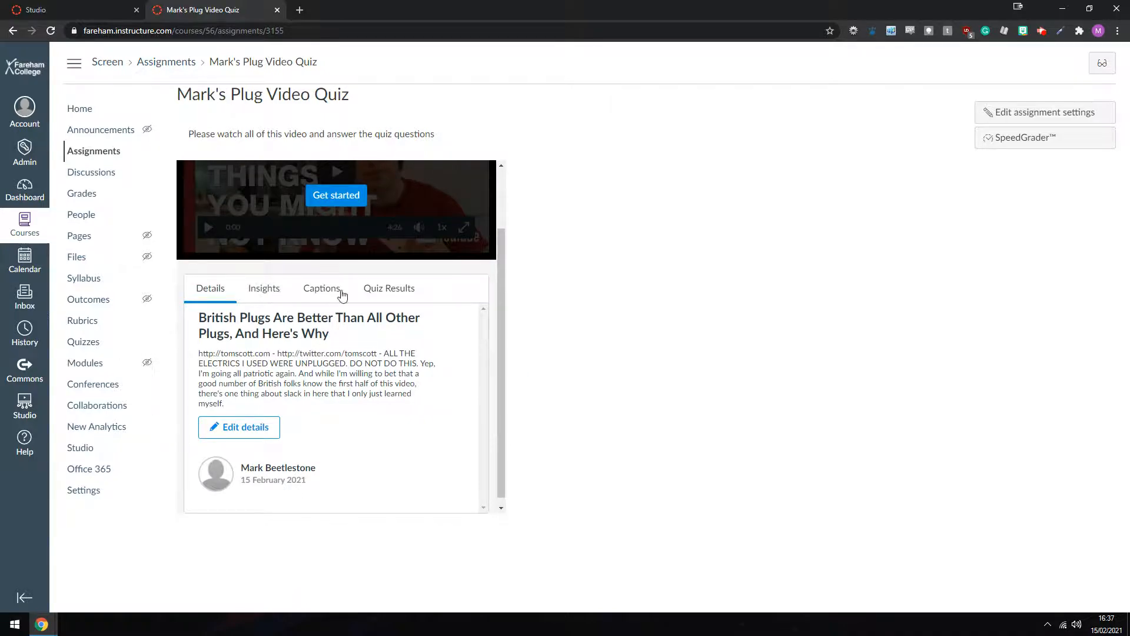
drag(504, 308, 510, 239)
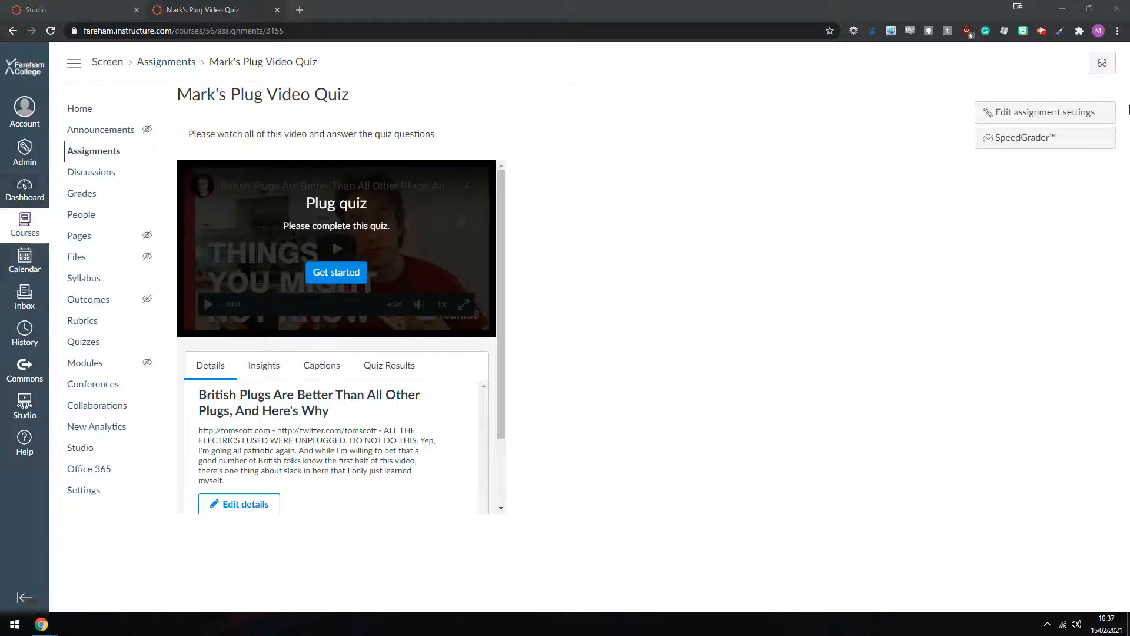
click(1103, 72)
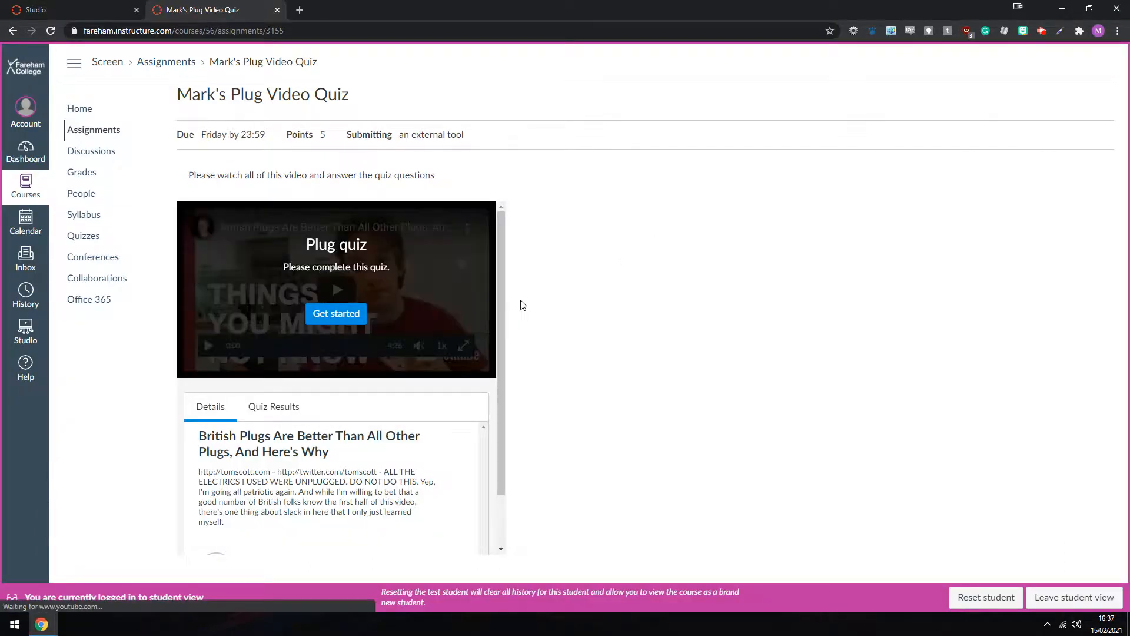
click(335, 316)
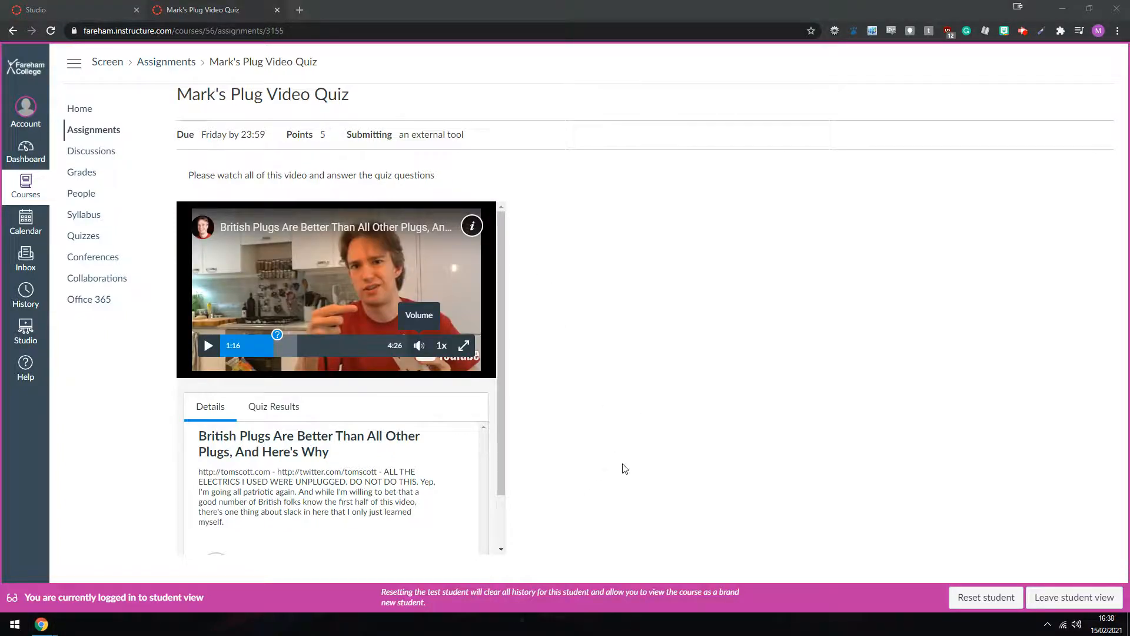
- Play the video up to its question about the plug's bottom pins and answer it with "Something ridiculous"
click(209, 346)
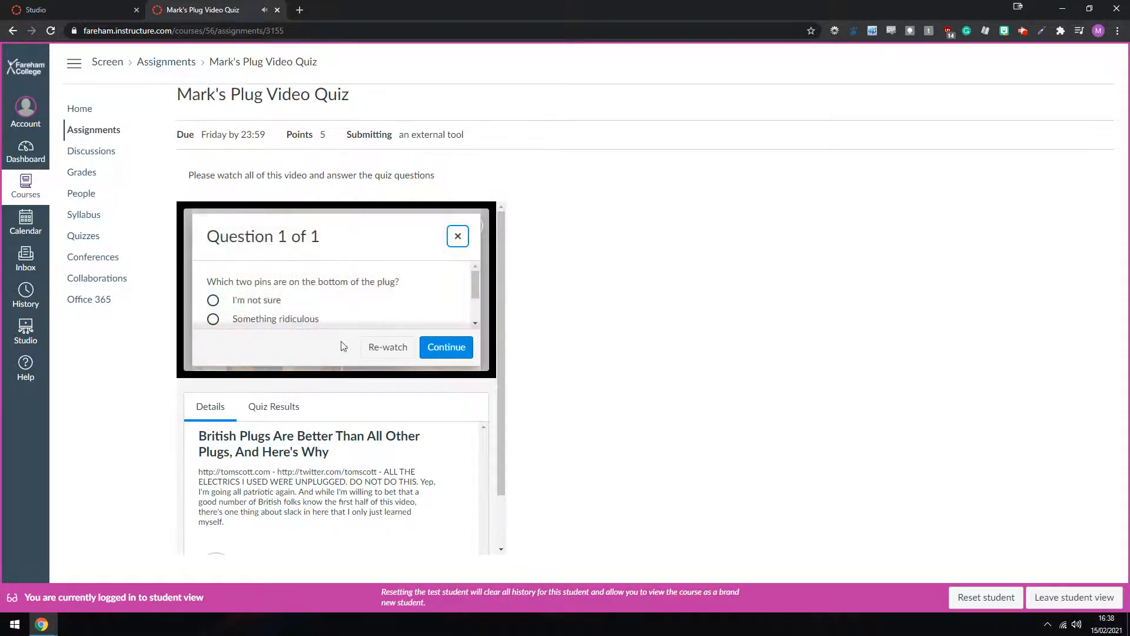
mouse_move(478, 282)
mouse_down()
mouse_move(473, 305)
mouse_move(471, 281)
mouse_move(476, 293)
mouse_up()
click(284, 292)
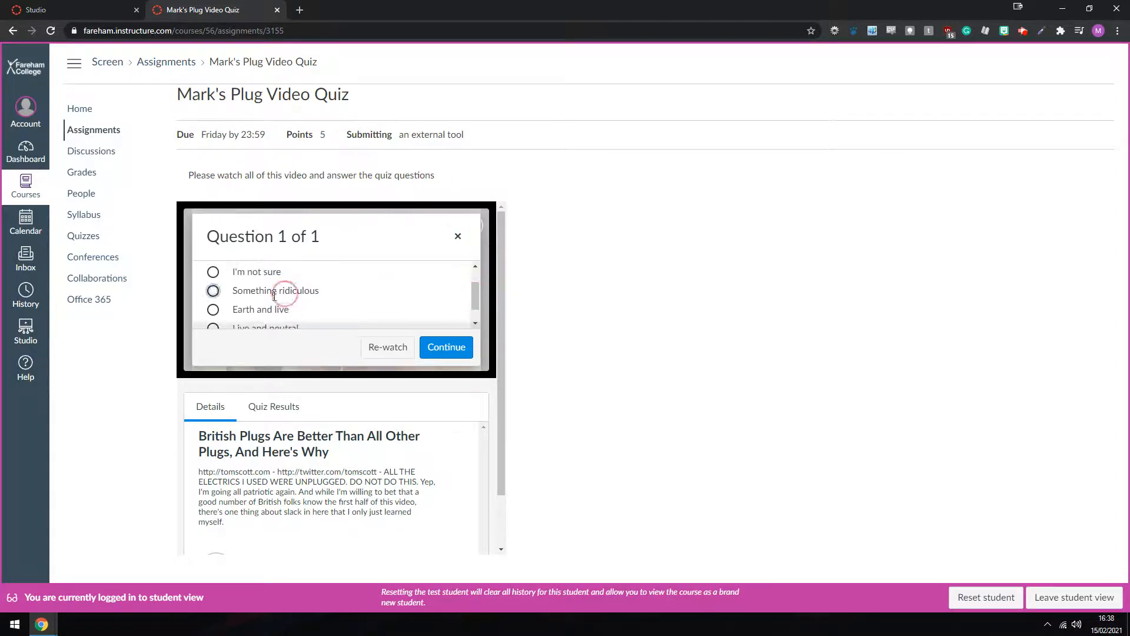
click(445, 352)
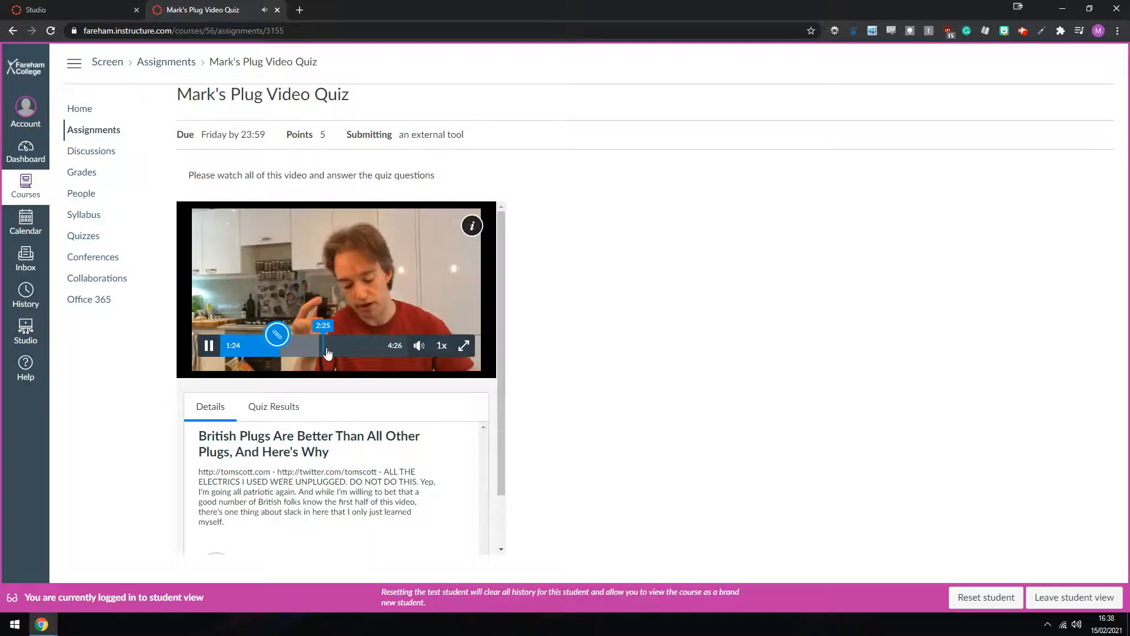
- Skip to the end of the video to submit the quiz, and open its results
click(385, 346)
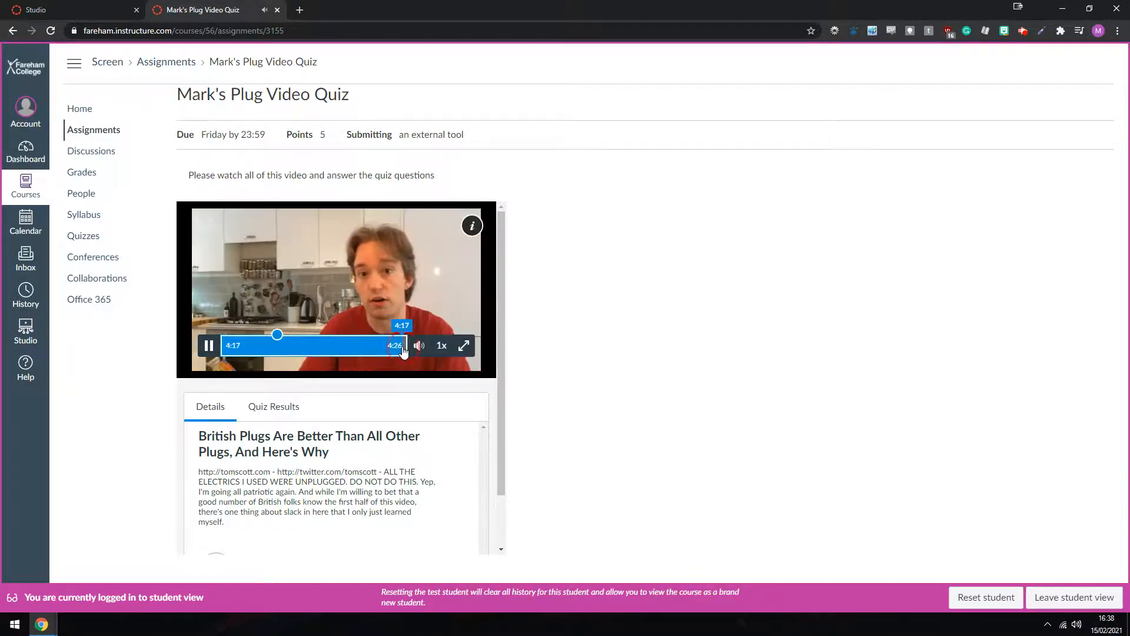
click(402, 346)
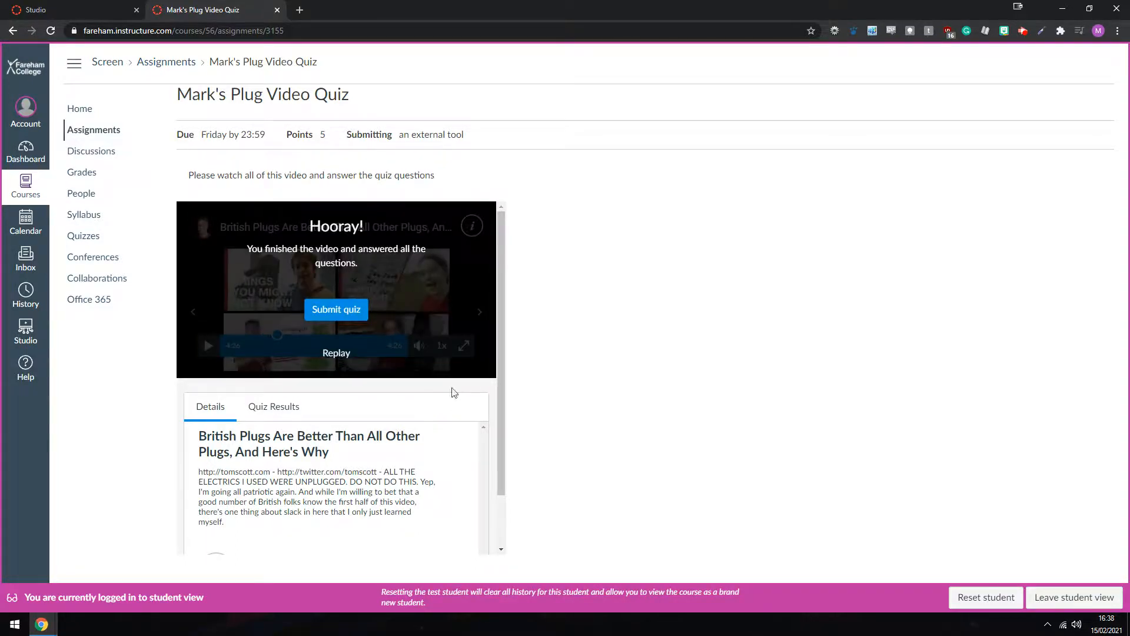
click(347, 314)
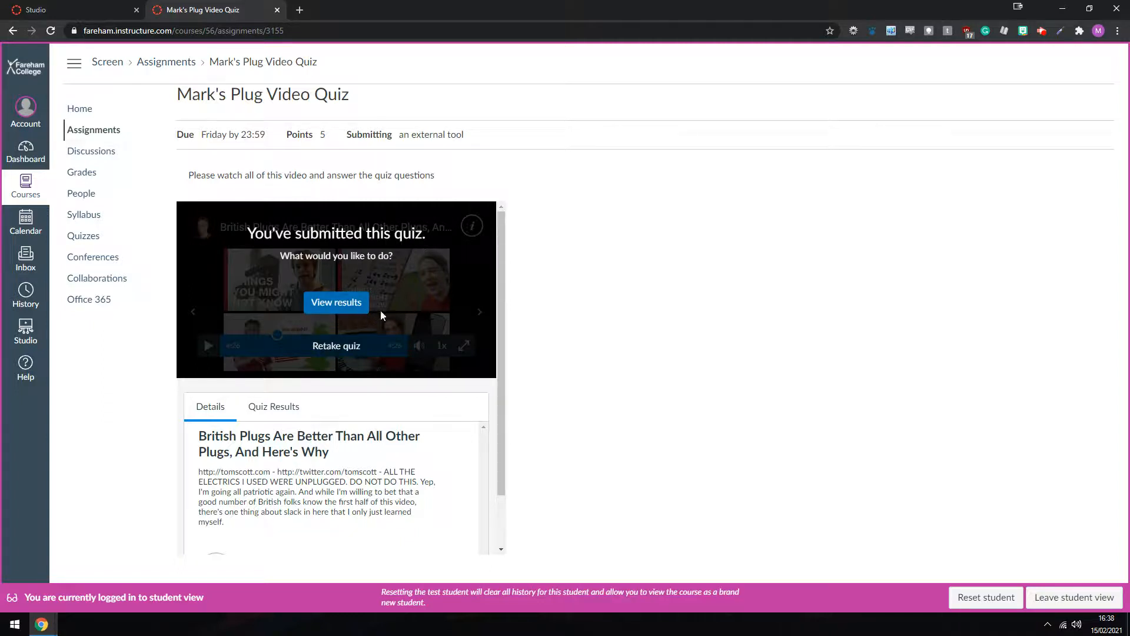
click(347, 302)
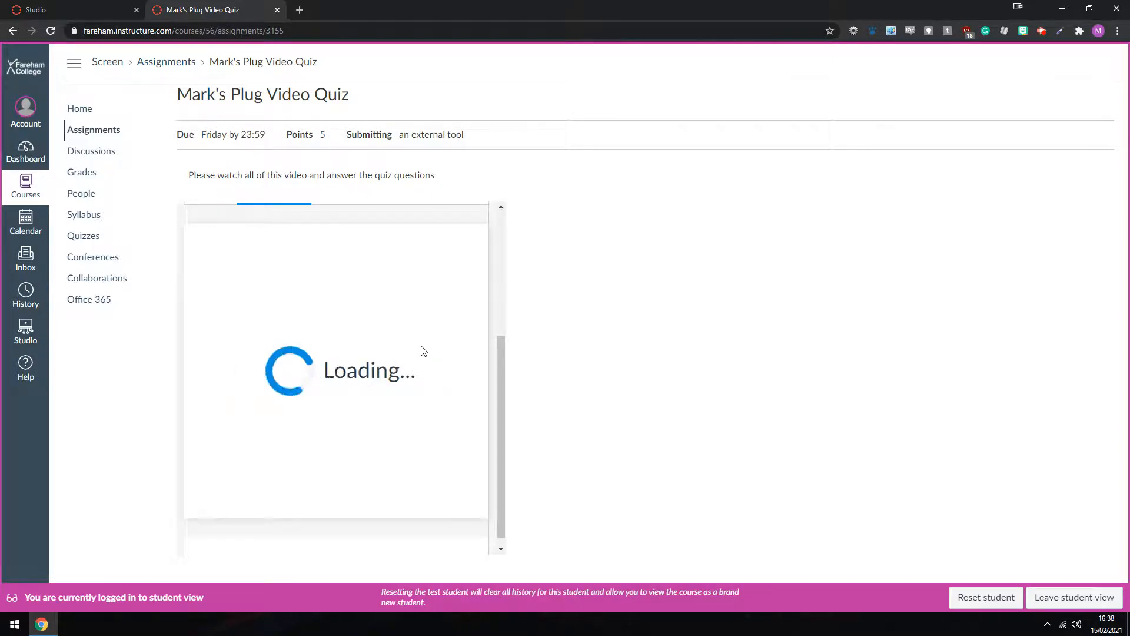
- Show the viewing insights for all viewers of the embedded video from the teacher's view of the assignment
drag(503, 356, 492, 449)
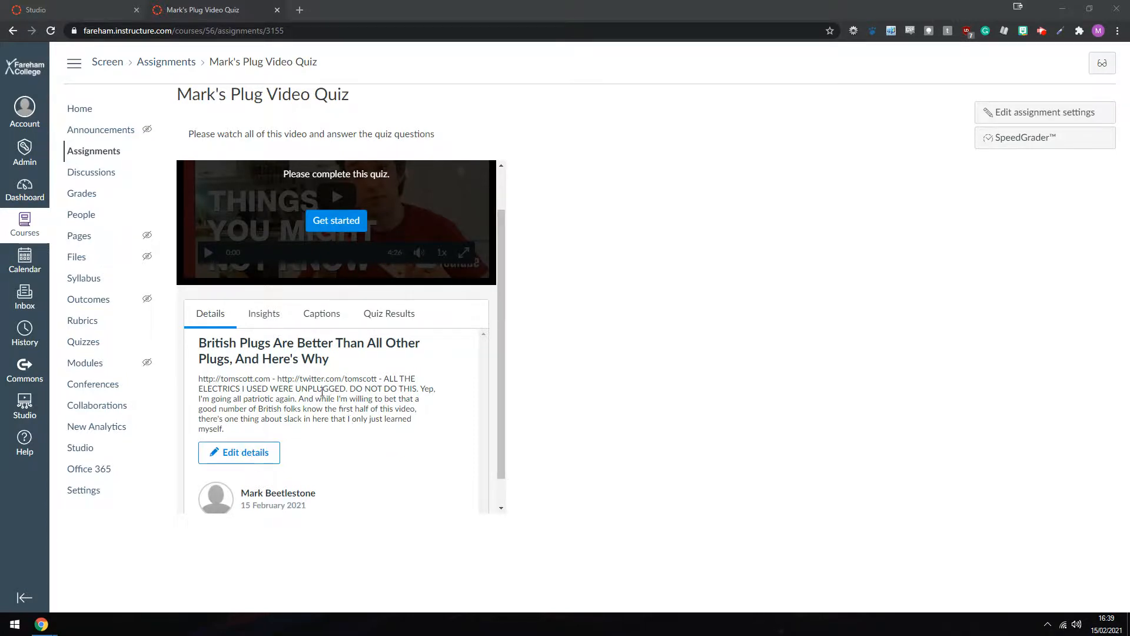
click(273, 317)
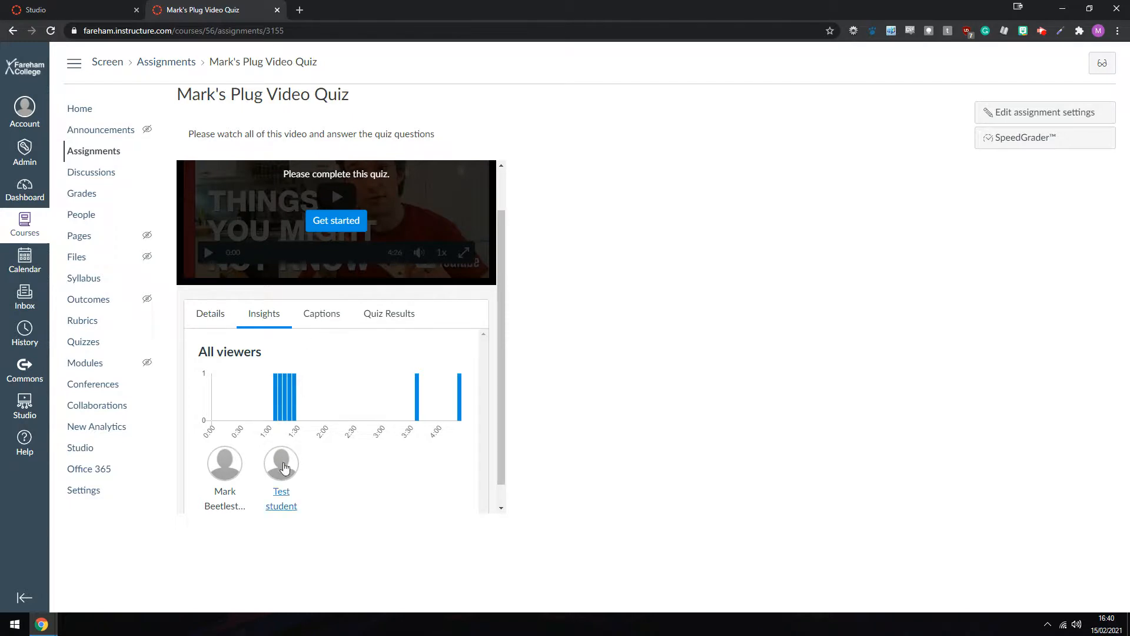
- Open the embedded video's quiz results and review the Student Results report with the test student's attempt
click(321, 317)
click(389, 313)
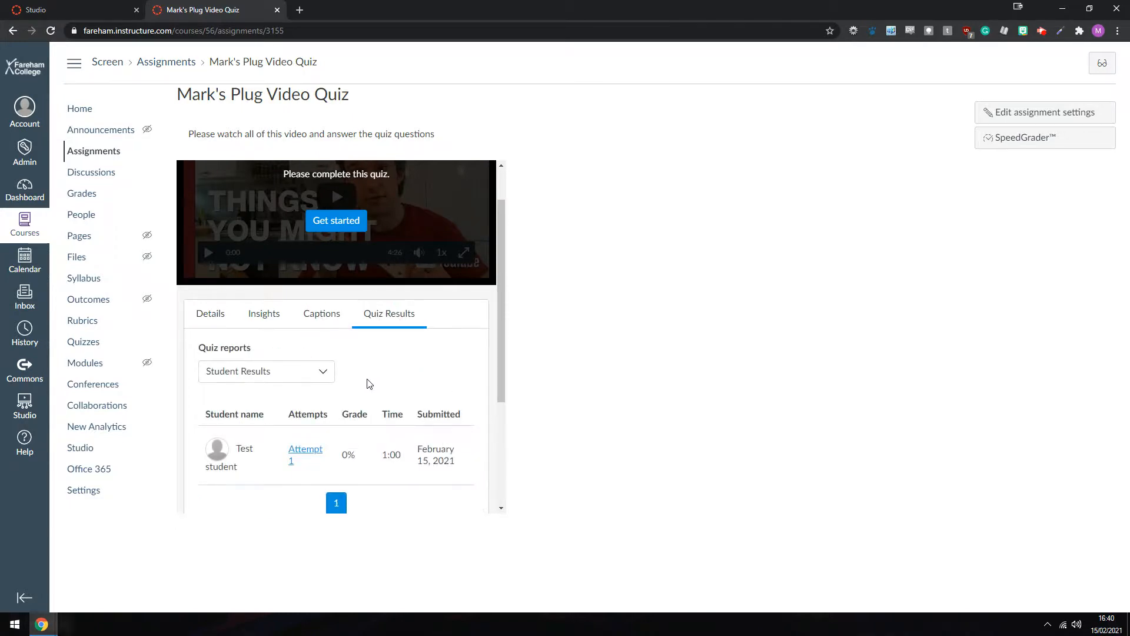
click(254, 376)
click(246, 414)
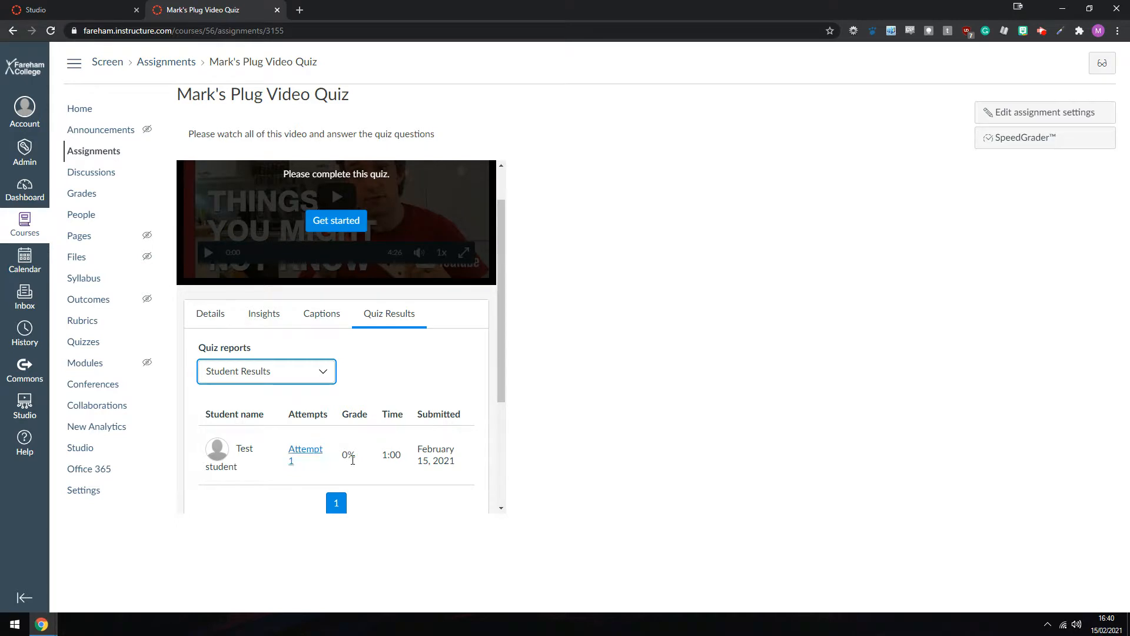
mouse_move(505, 356)
mouse_down()
mouse_move(502, 393)
mouse_move(499, 369)
mouse_up()
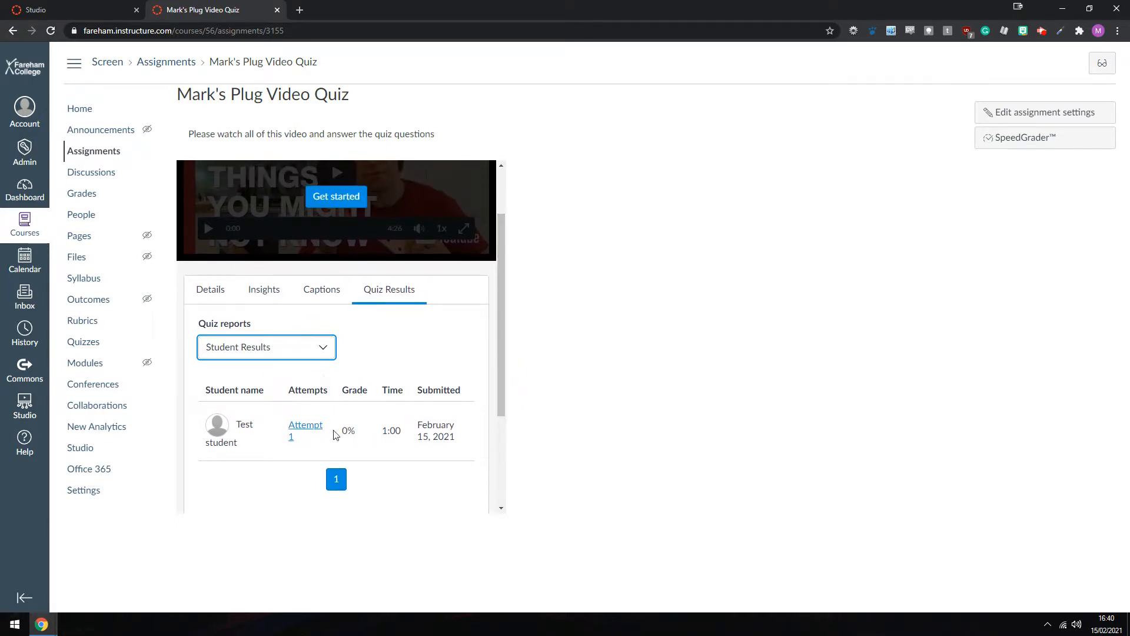
- Return to the video's viewing insights and examine the test student's viewing graph, followed by the teacher's own
click(264, 289)
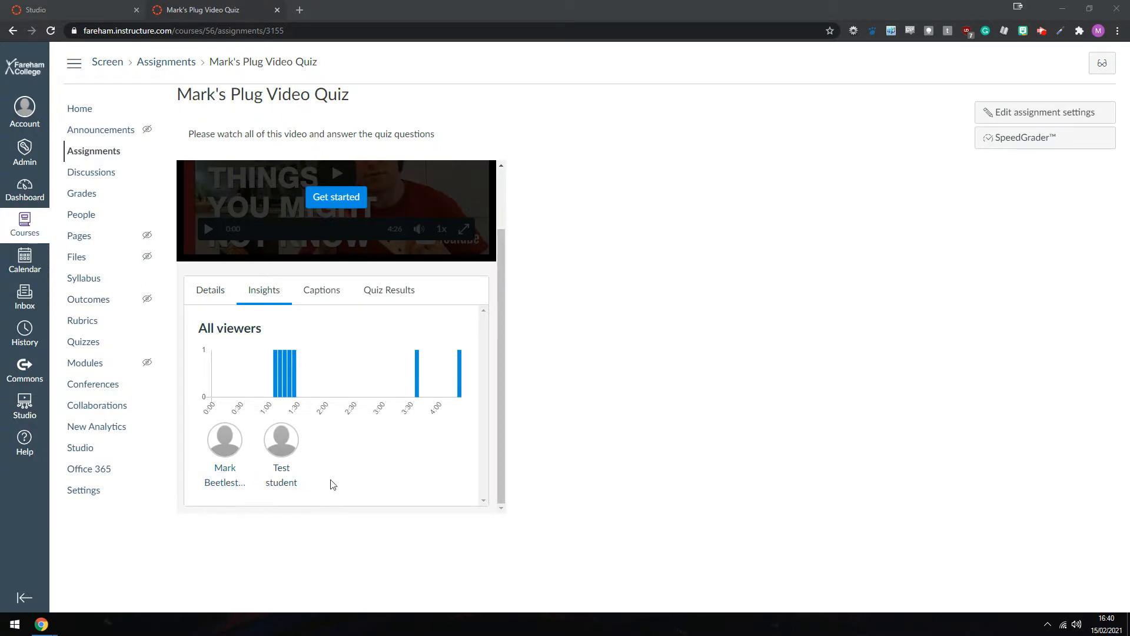
click(282, 477)
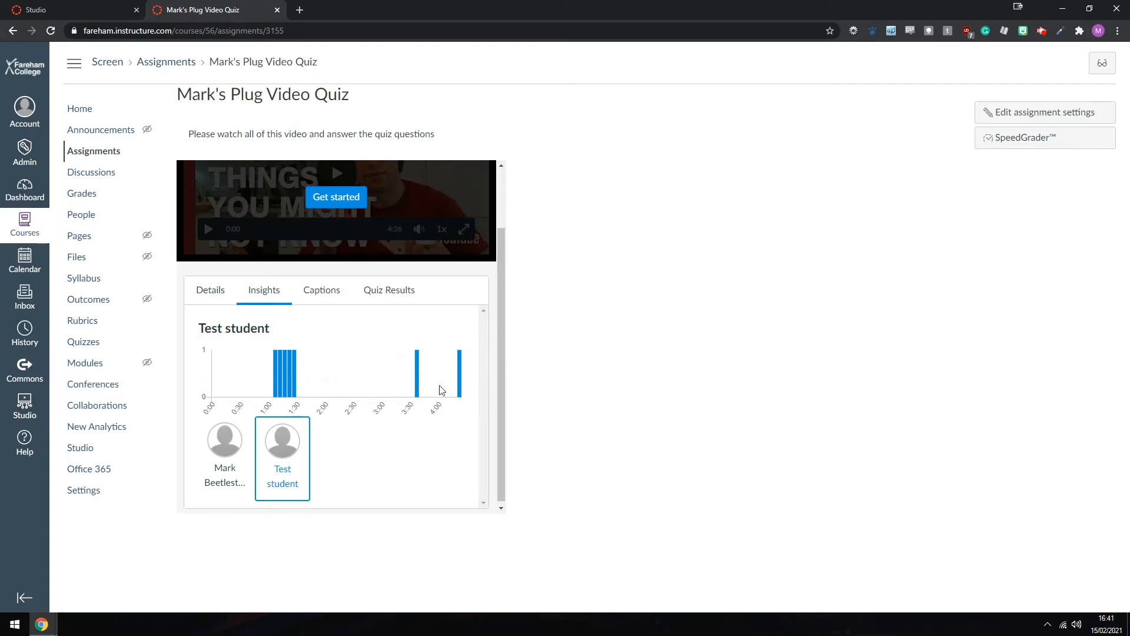
click(231, 449)
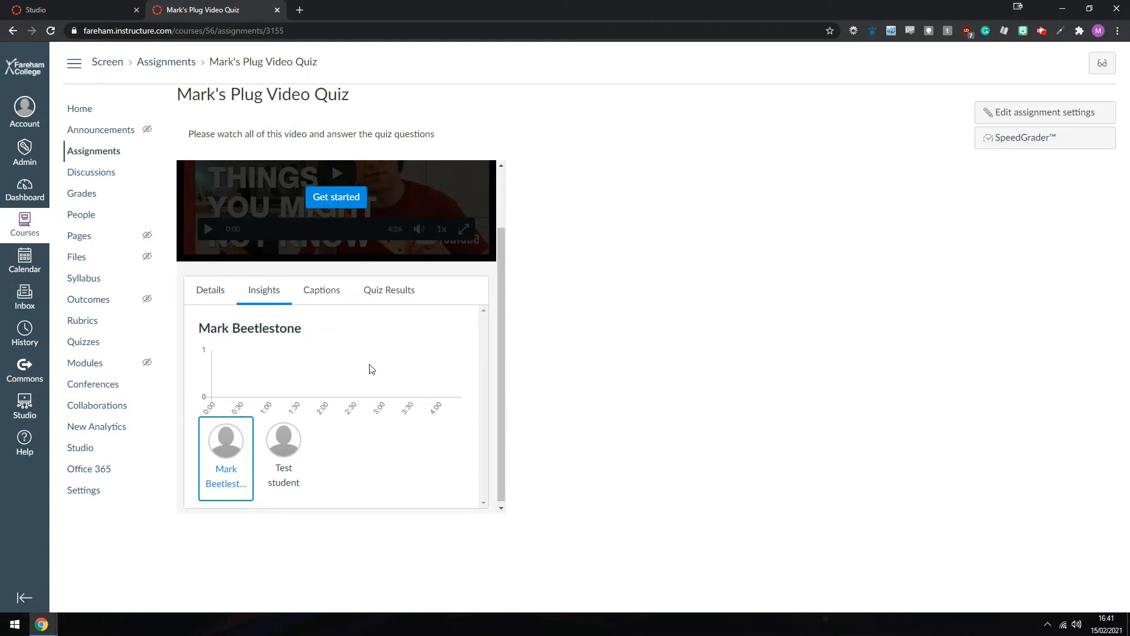
scroll(404, 390, up, 1)
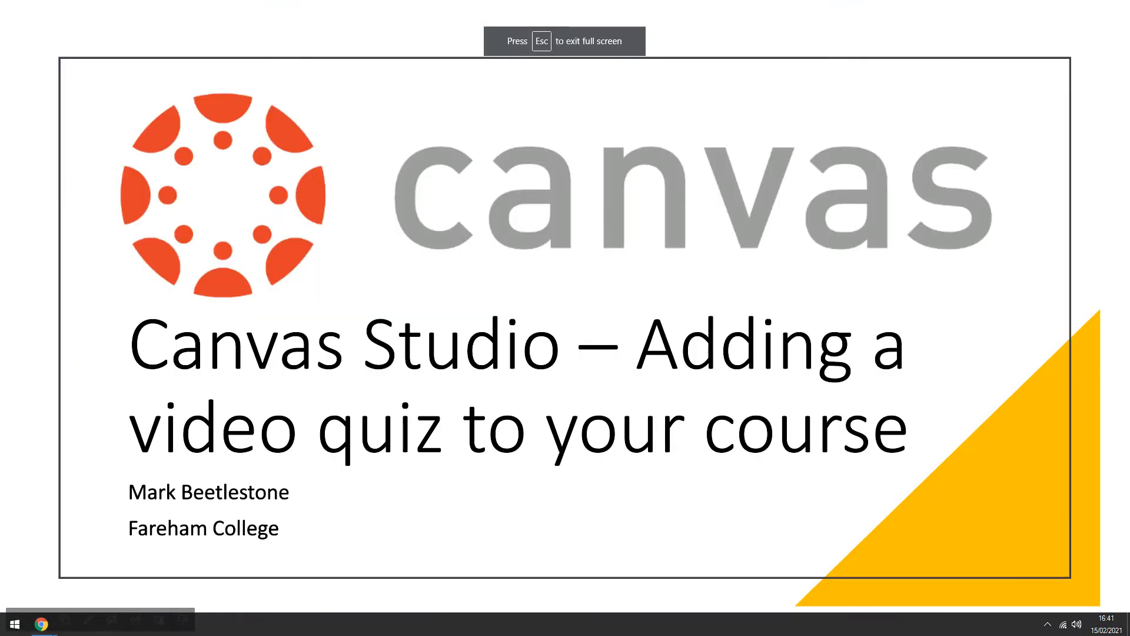